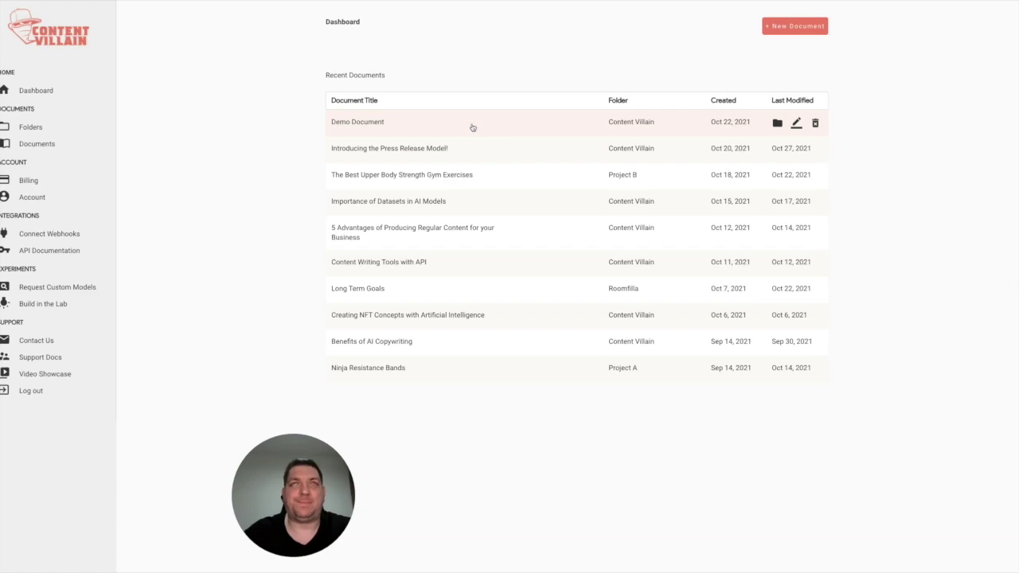
- Open Demo Document and display the list of available A.I. generators
click(473, 128)
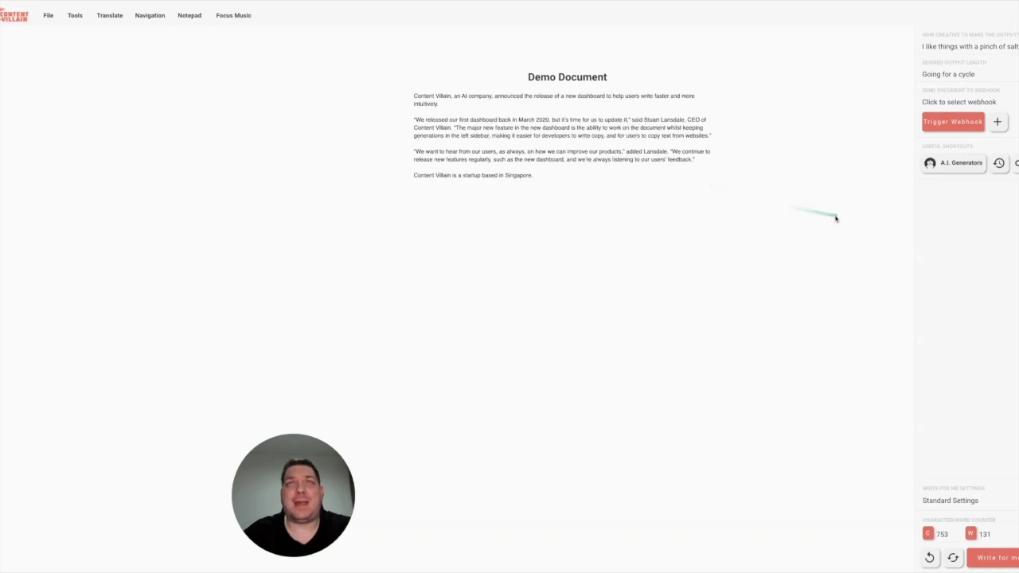
click(933, 169)
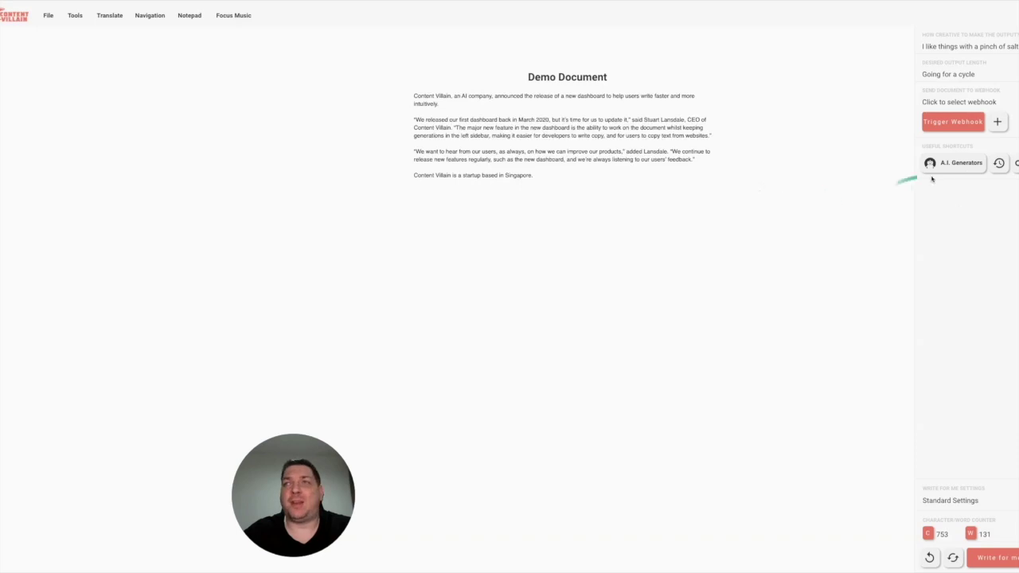
click(955, 169)
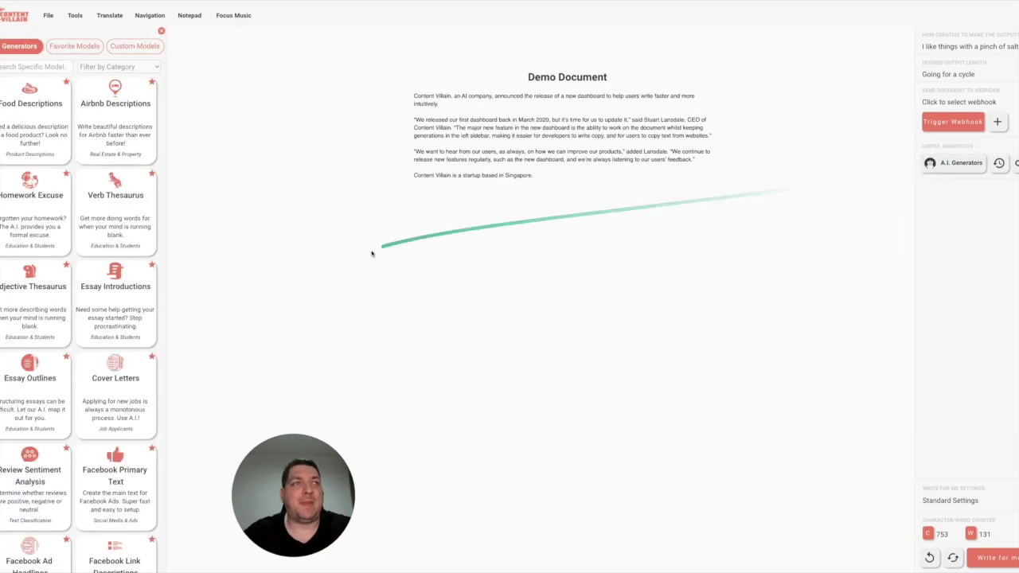
- Look through the A.I. generators, the category filter options and the favorite models, and close the generator list
scroll(32, 208, down, 10)
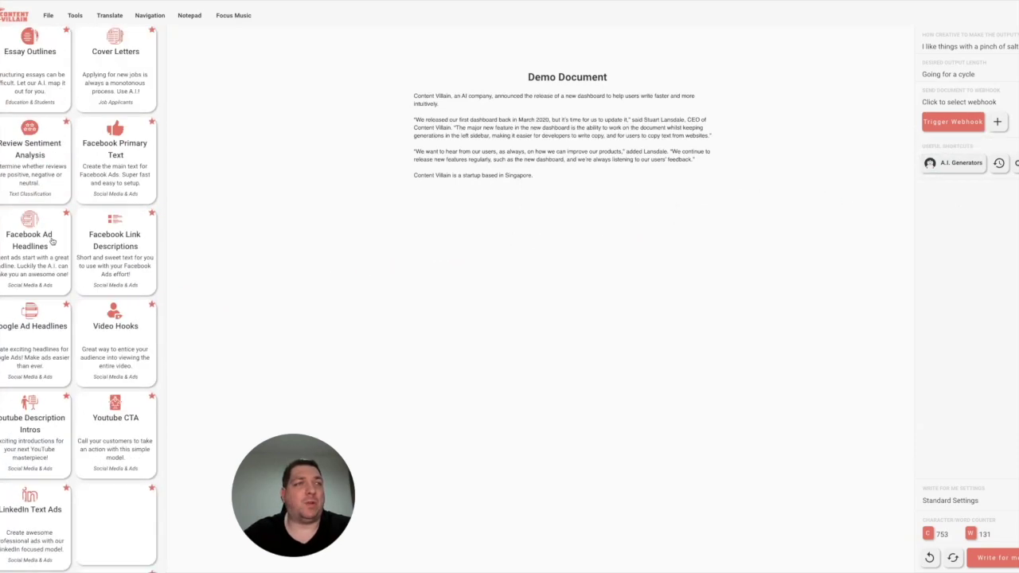
scroll(40, 231, up, 10)
scroll(50, 235, down, 10)
scroll(50, 235, up, 10)
click(21, 66)
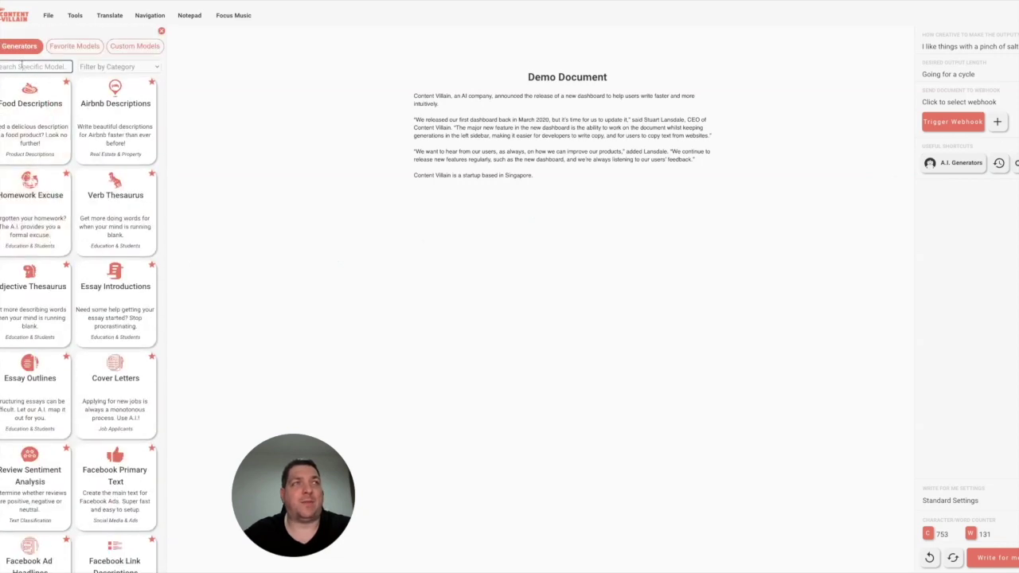
click(103, 68)
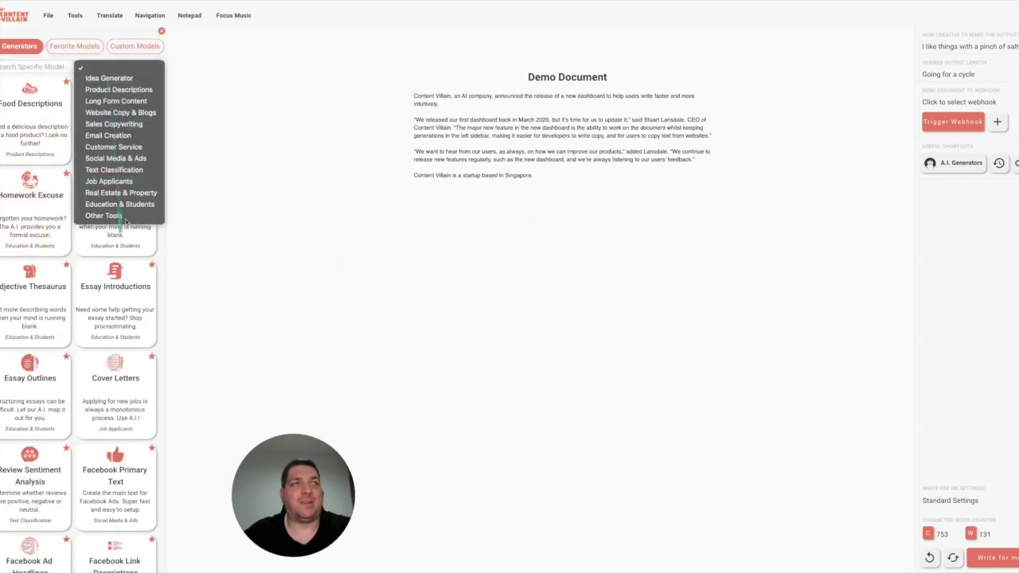
click(114, 67)
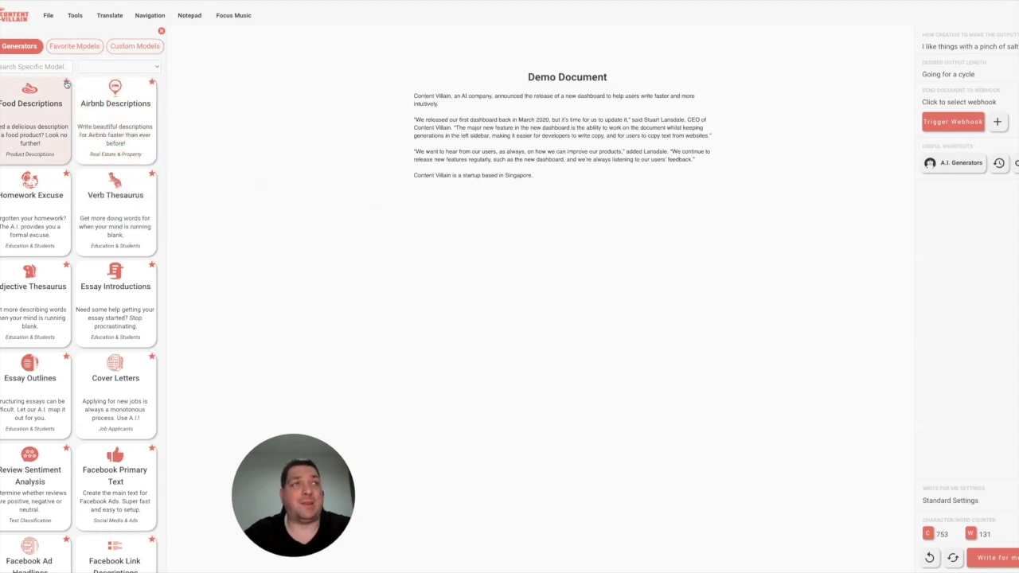
click(63, 47)
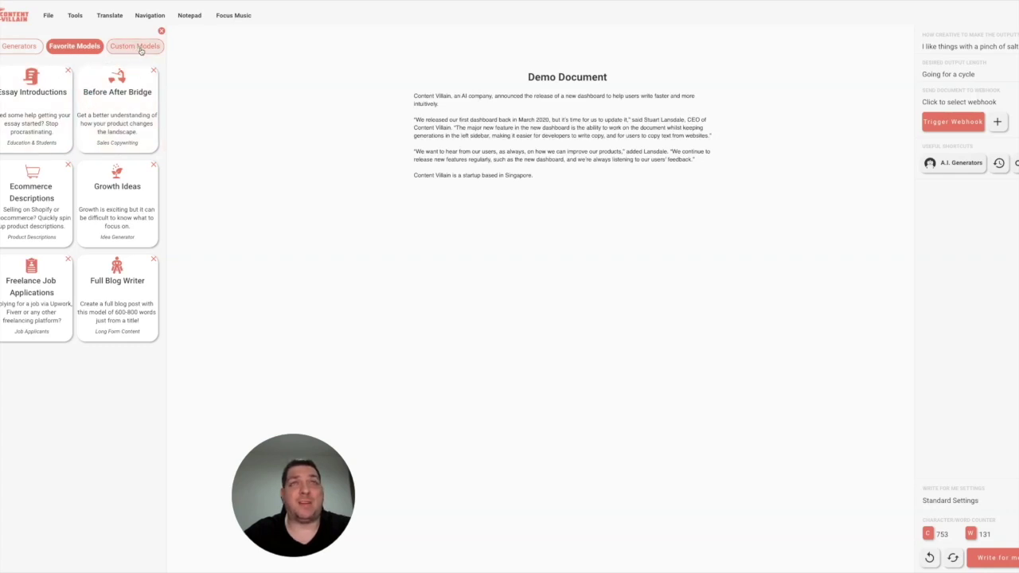
click(22, 49)
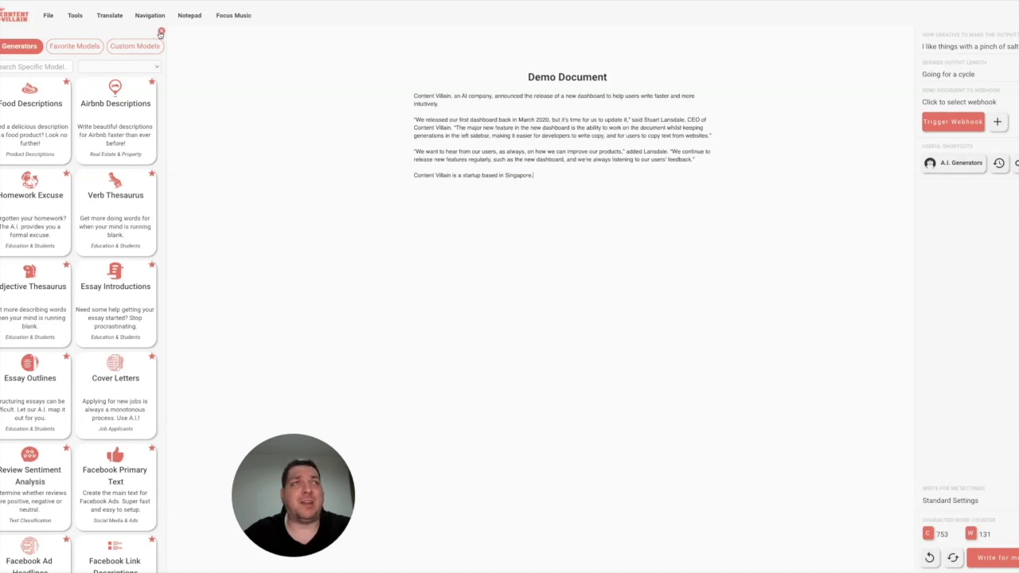
click(160, 33)
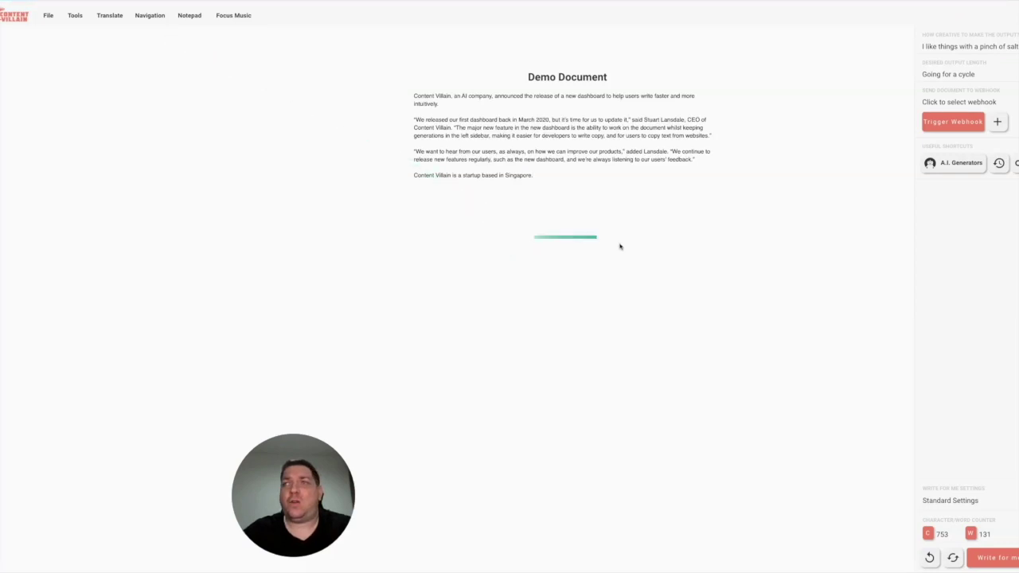
- Review the output history and insert the Content Villain press release output into the document
click(1005, 169)
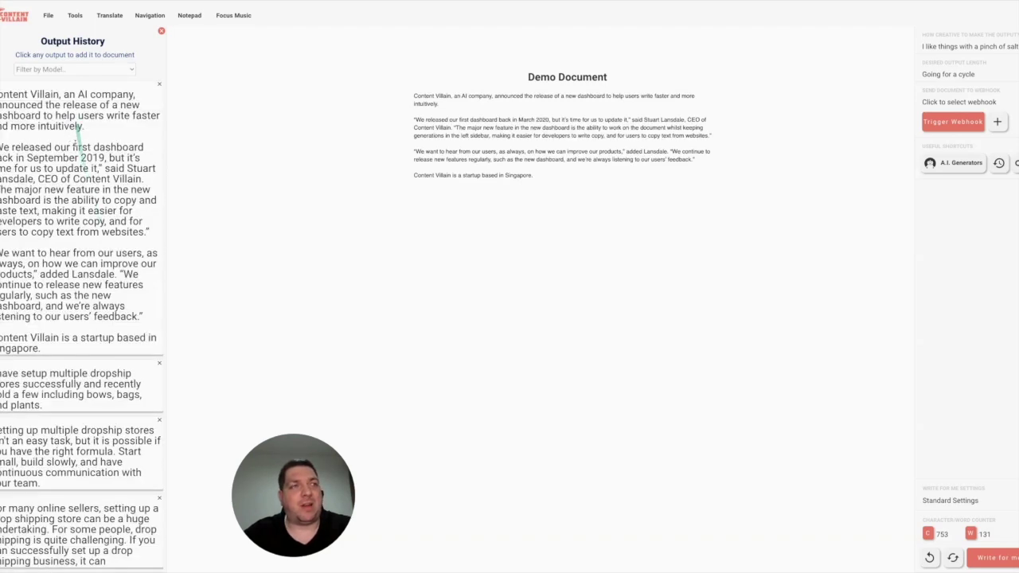
scroll(62, 333, down, 2)
scroll(63, 333, down, 2)
scroll(57, 294, up, 2)
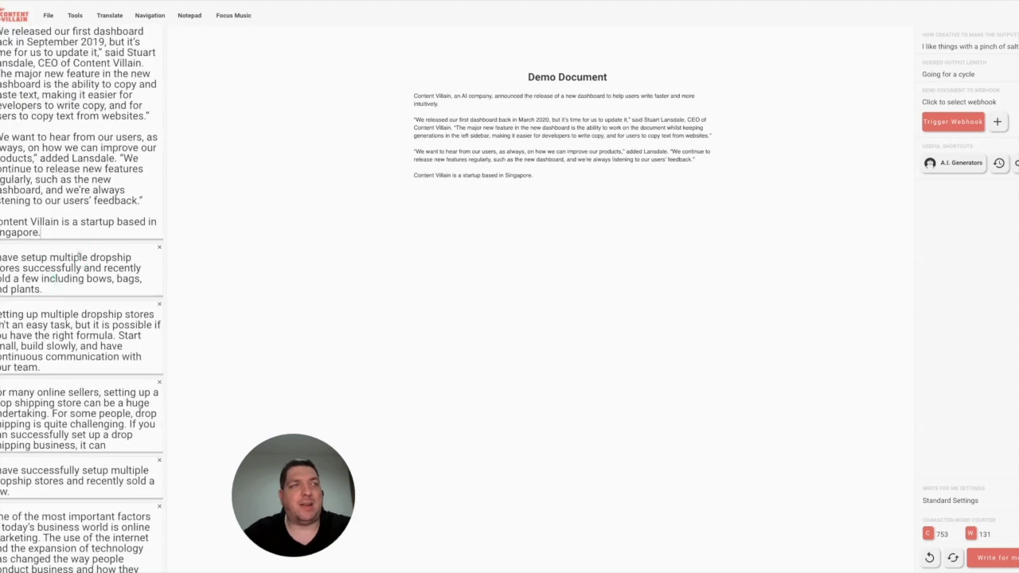
drag(143, 276, 72, 167)
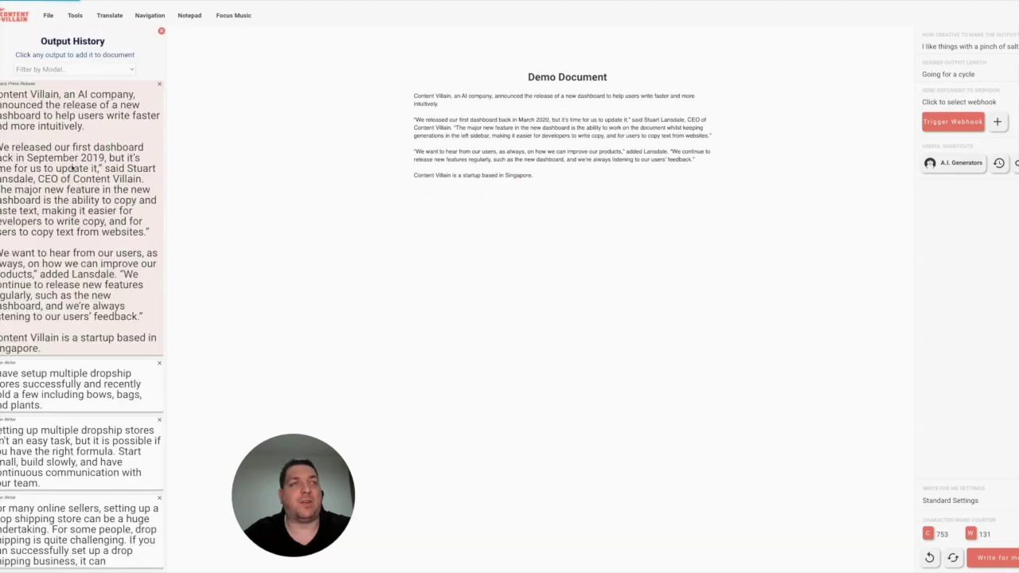
click(57, 176)
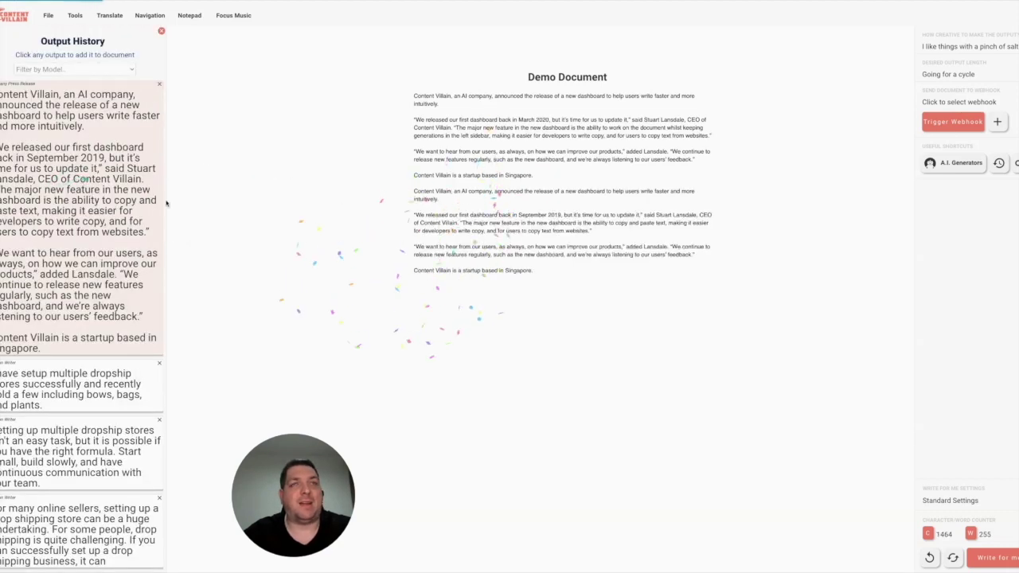
- Replace the inserted press release with two copies of the dropship stores output and close the output history
click(22, 178)
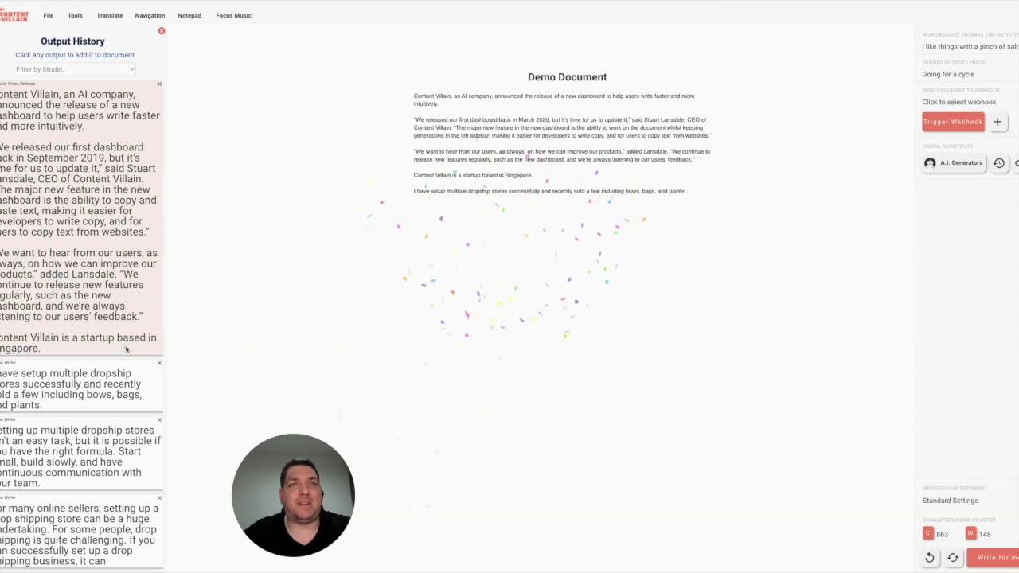
click(51, 393)
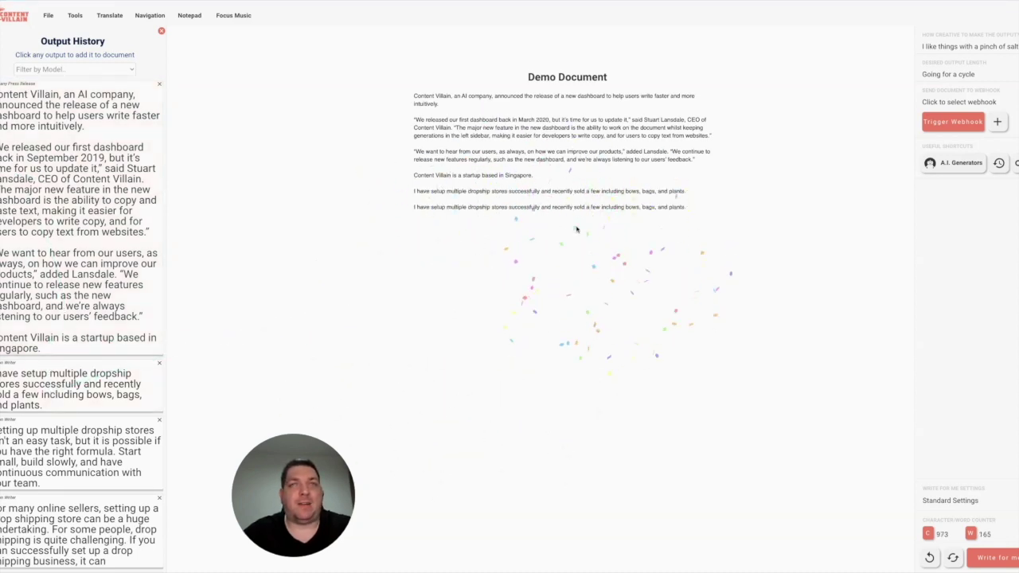
click(161, 32)
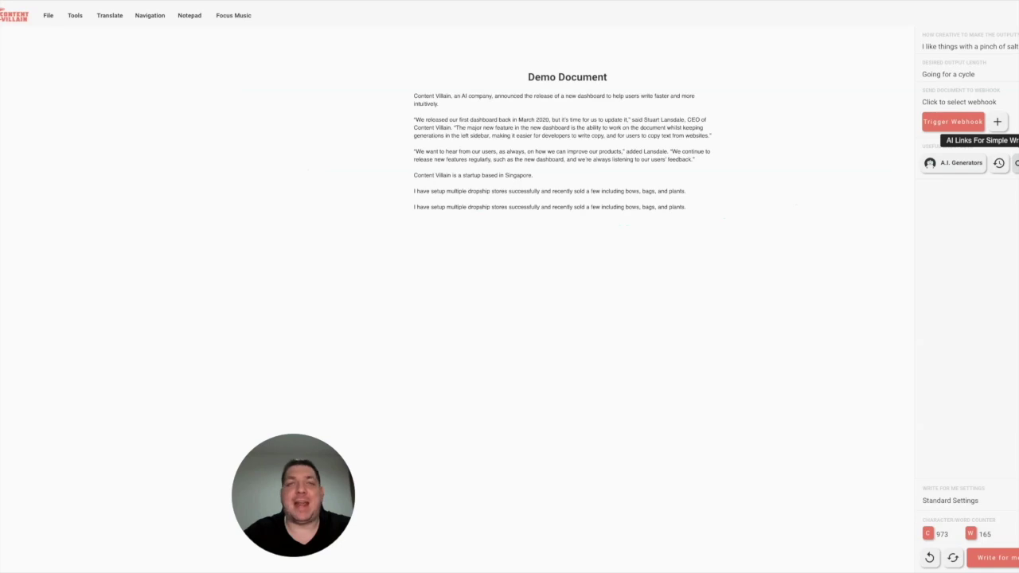
- Add the AI link "in addition" to the end of the document's last sentence in place of the full stop, and close the links
click(1016, 163)
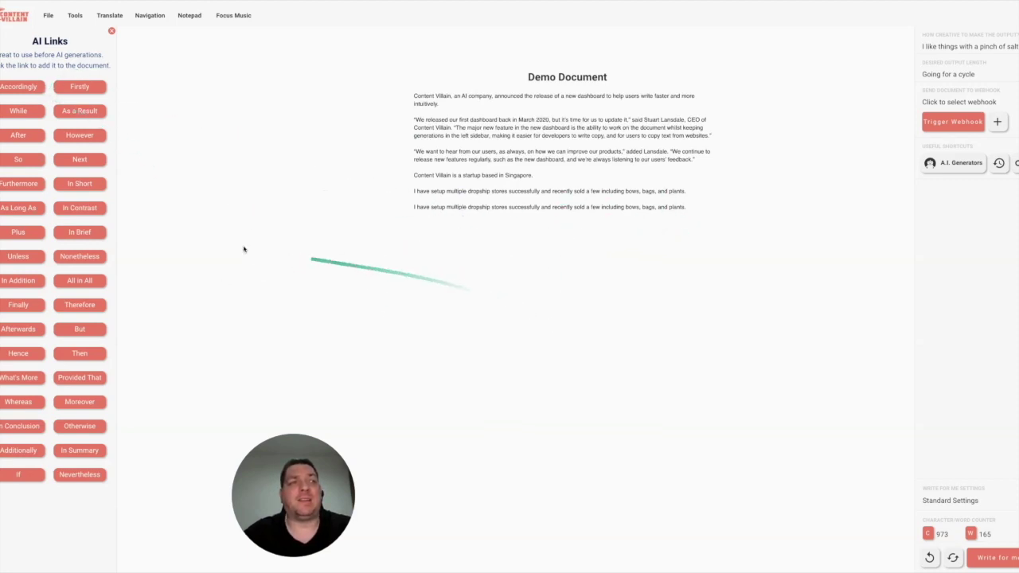
click(10, 282)
click(685, 207)
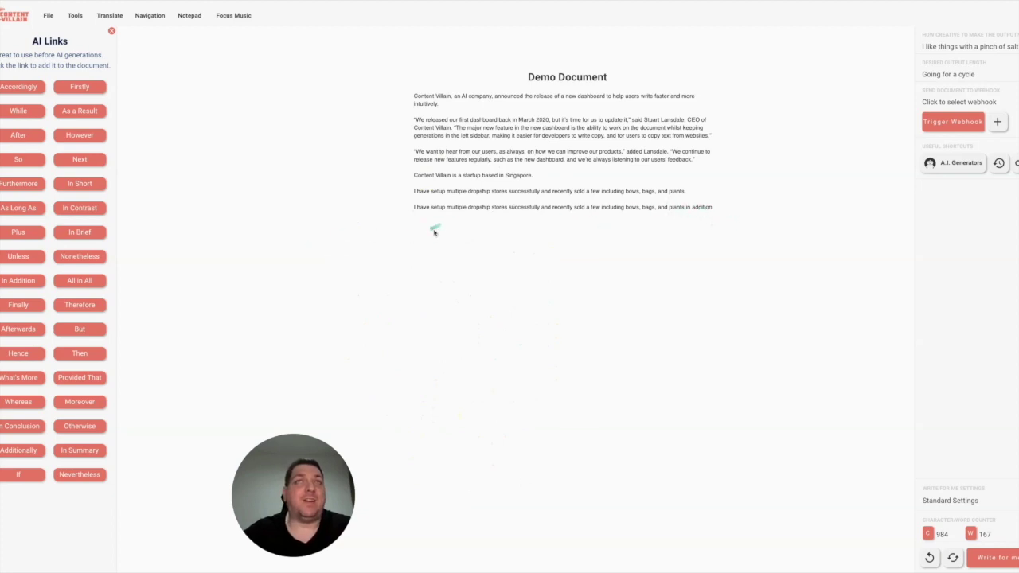
click(112, 31)
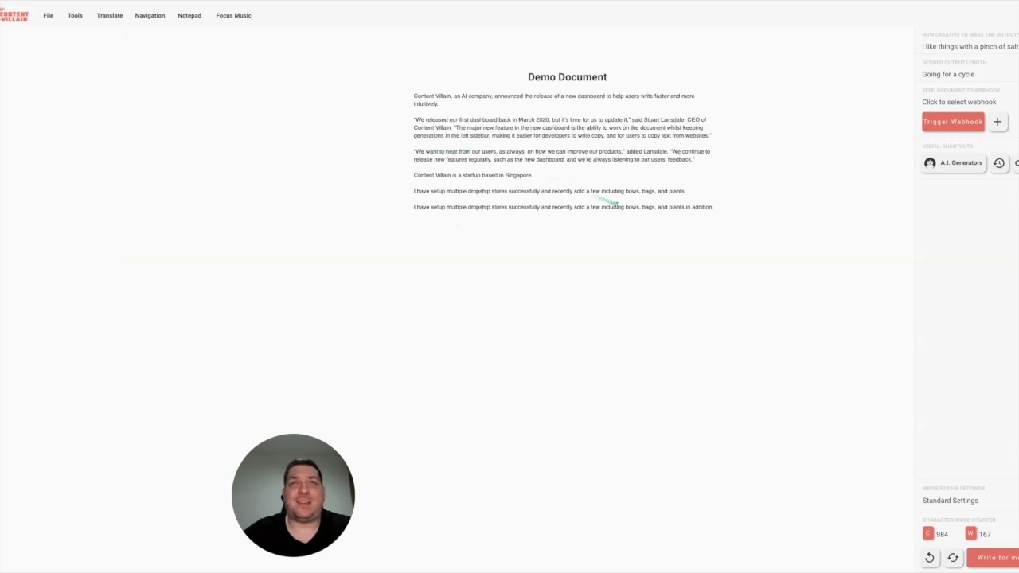
- Open the favorite Ecommerce Descriptions generator and set the product name to "Waffle Maker 10000"
click(954, 164)
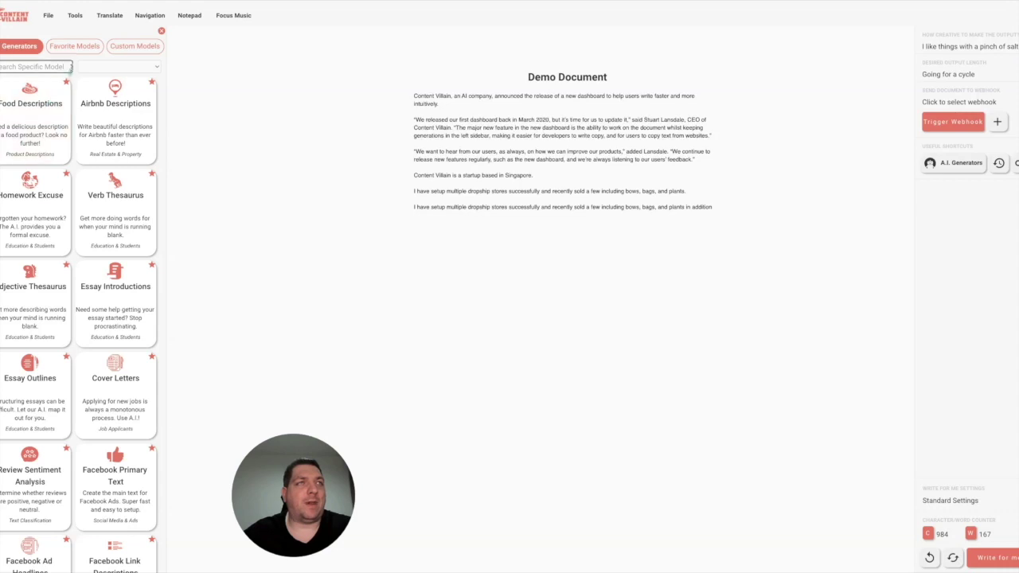
click(65, 48)
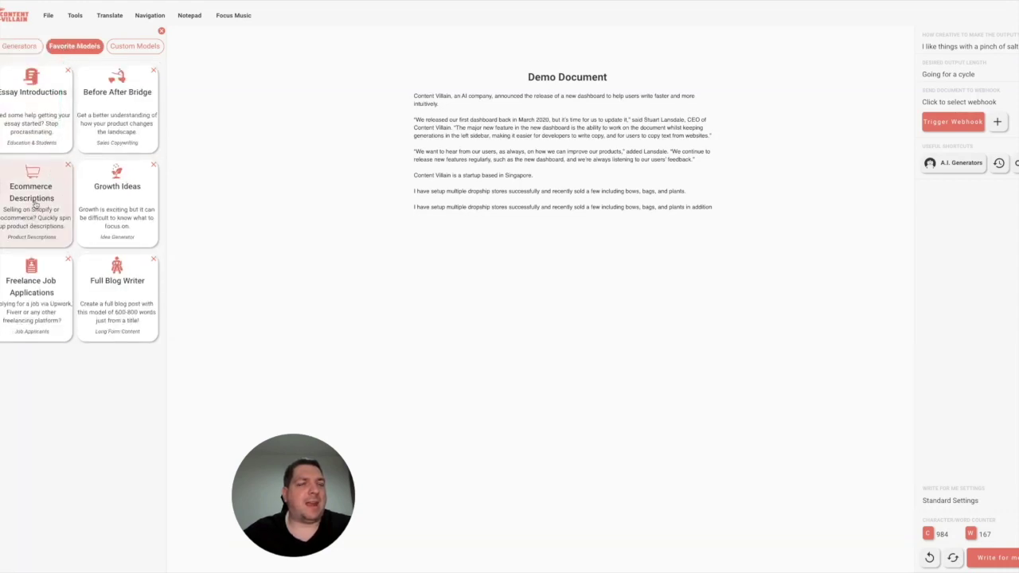
click(32, 201)
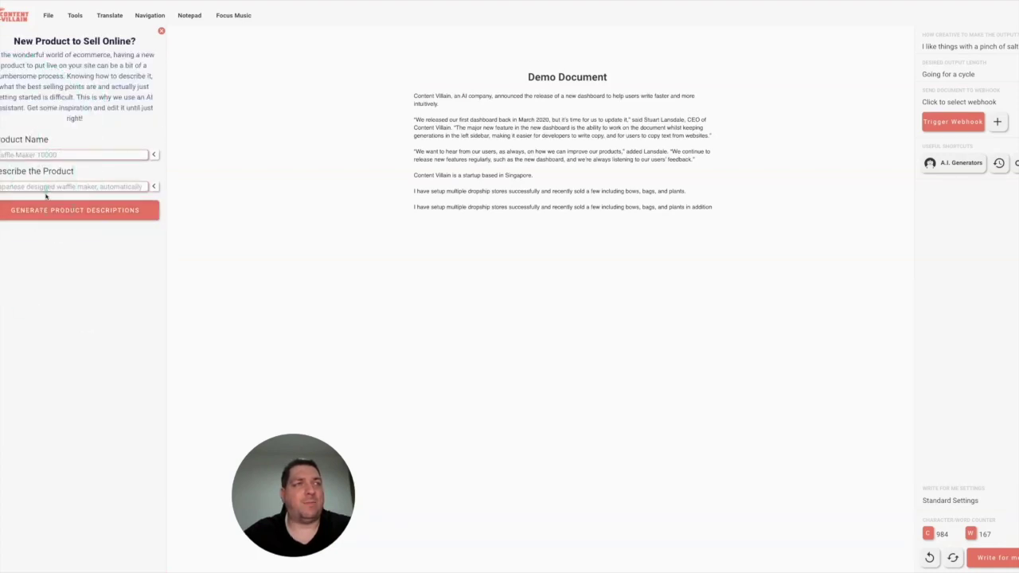
click(46, 153)
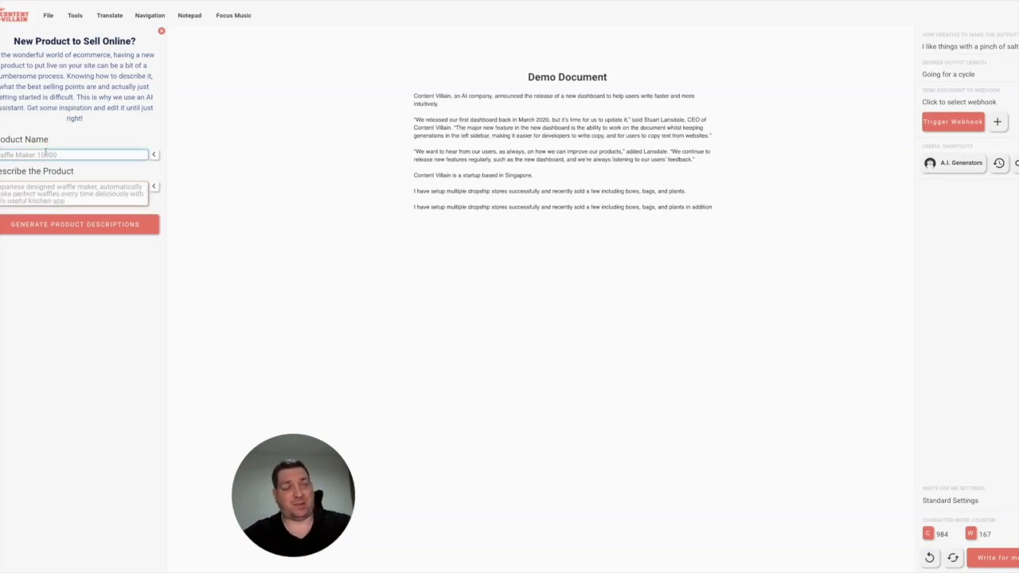
text(Waf)
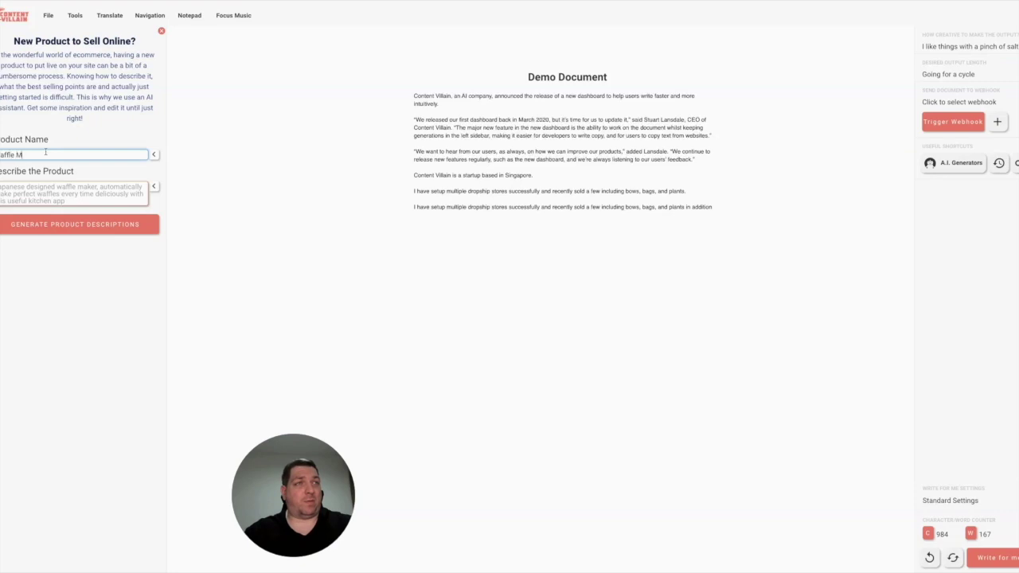
key(Tab)
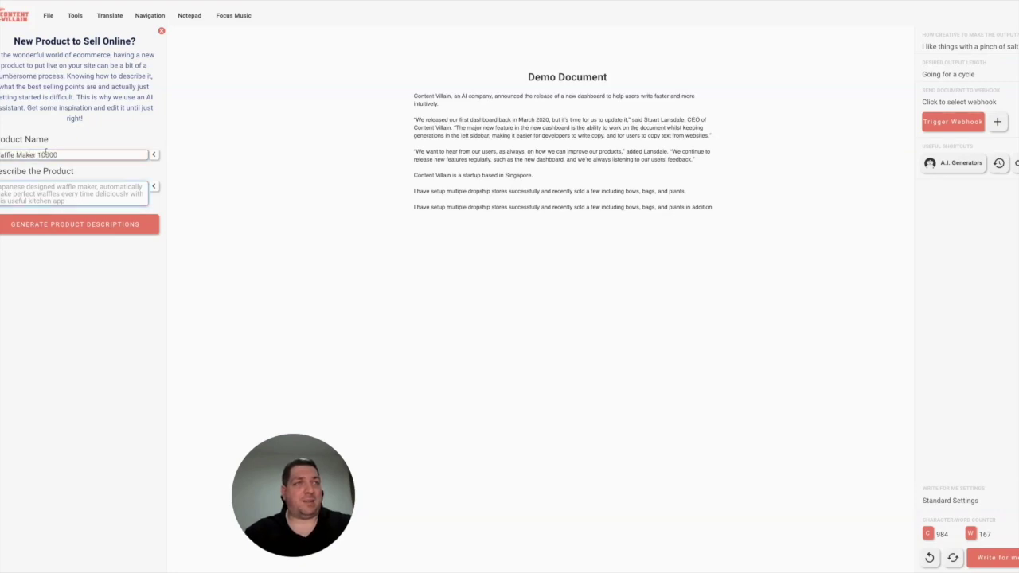
- Describe the product as "Japanese designed waffle maker to make the perfect waffles every single time. Super easy and a bargain!" and generate product descriptions
text(T)
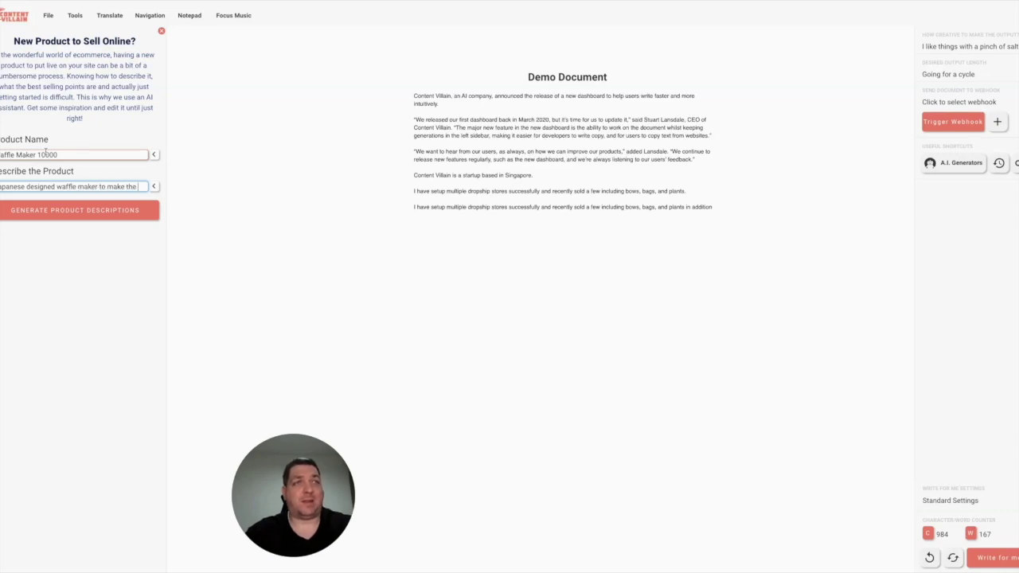
text(perf)
text(ect waffles every single time. Super)
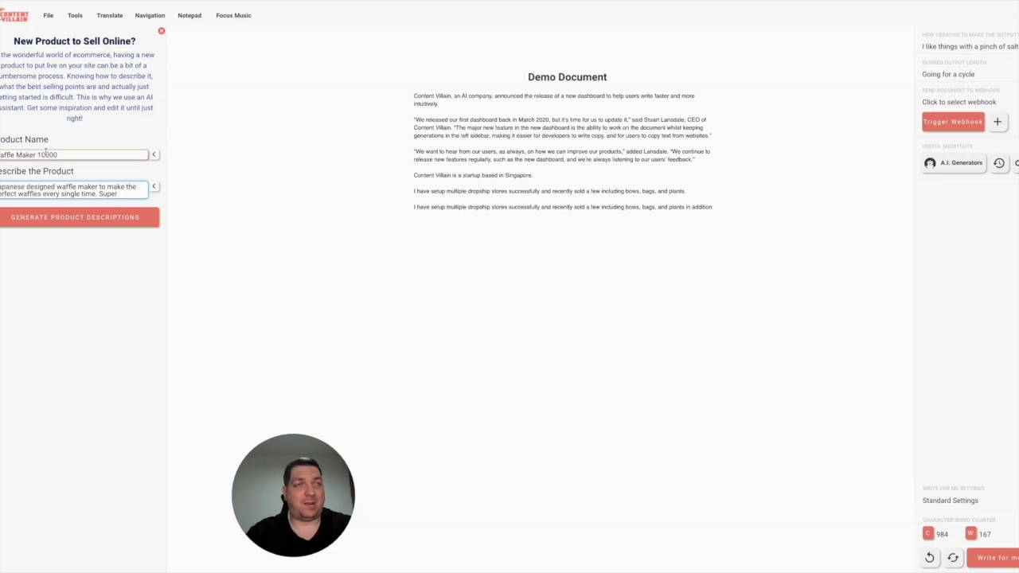
text(d)
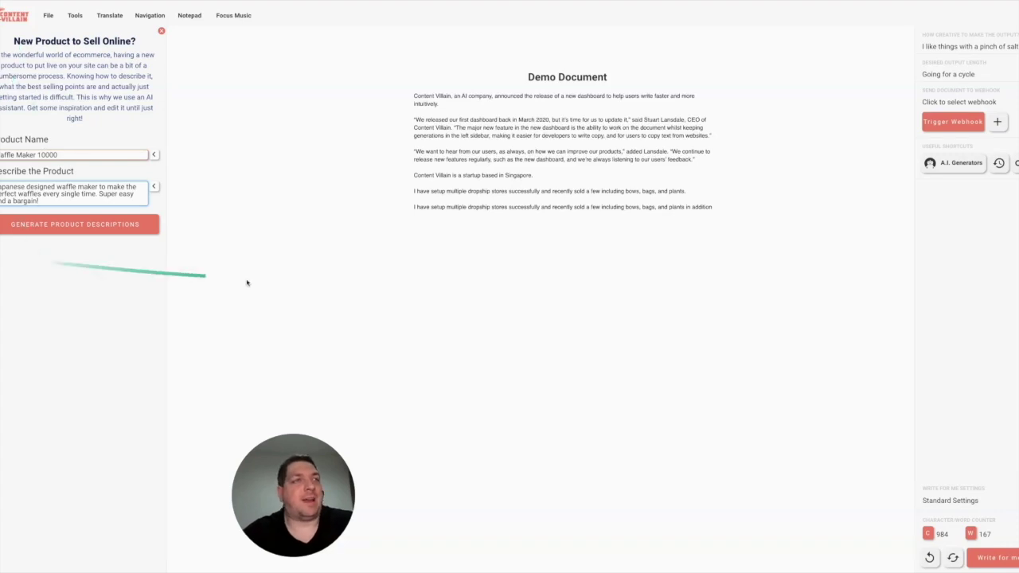
click(98, 232)
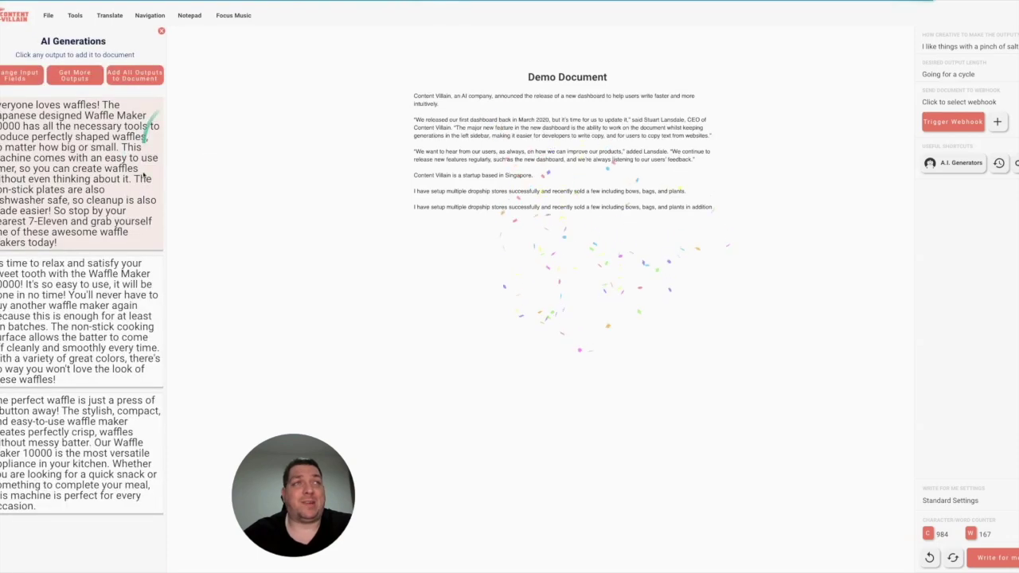
- Review the generated waffle maker descriptions, adding the first one and a full set of all outputs to the document
scroll(94, 376, down, 1)
scroll(94, 375, up, 2)
scroll(94, 376, down, 4)
scroll(94, 376, up, 3)
scroll(94, 377, down, 5)
scroll(94, 376, up, 5)
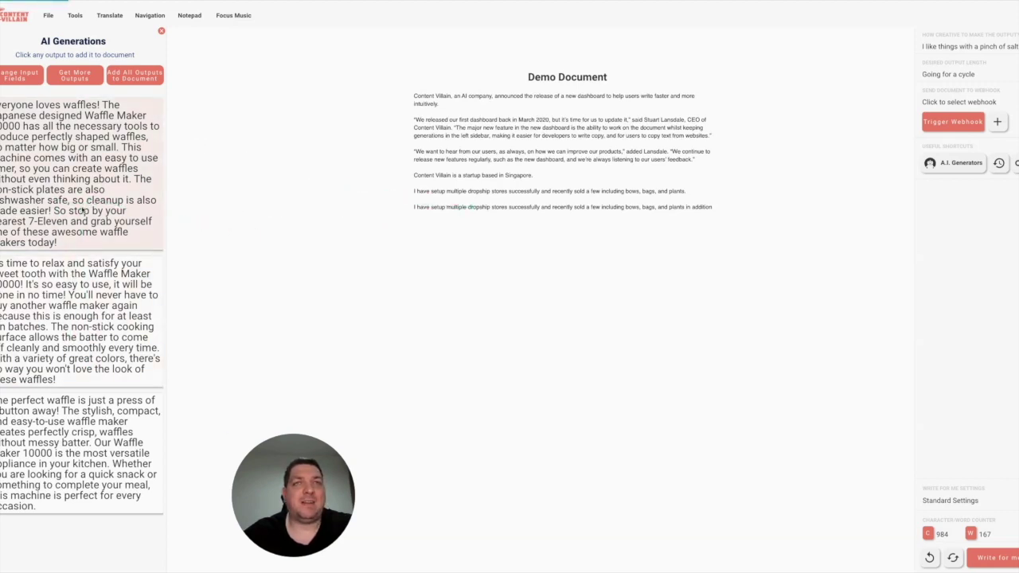
click(82, 210)
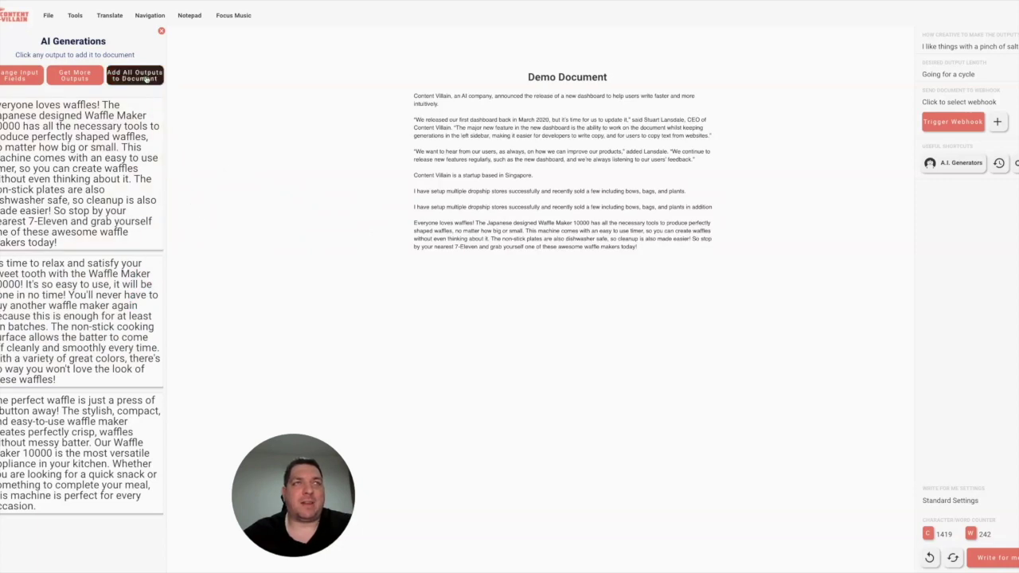
click(142, 79)
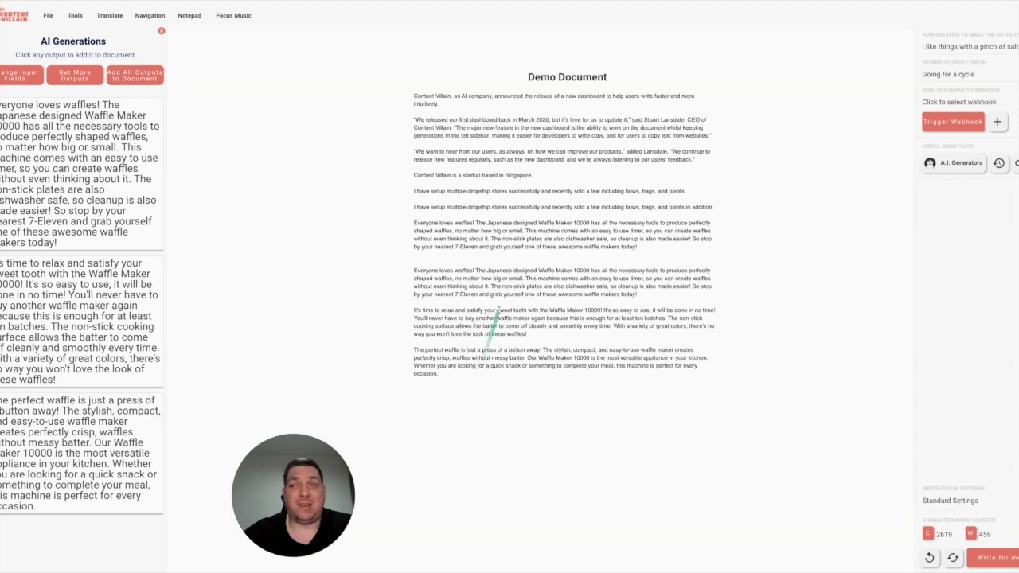
- Delete all waffle maker descriptions from the document and generate more outputs from the same product details
drag(444, 378, 414, 224)
key(BackSpace)
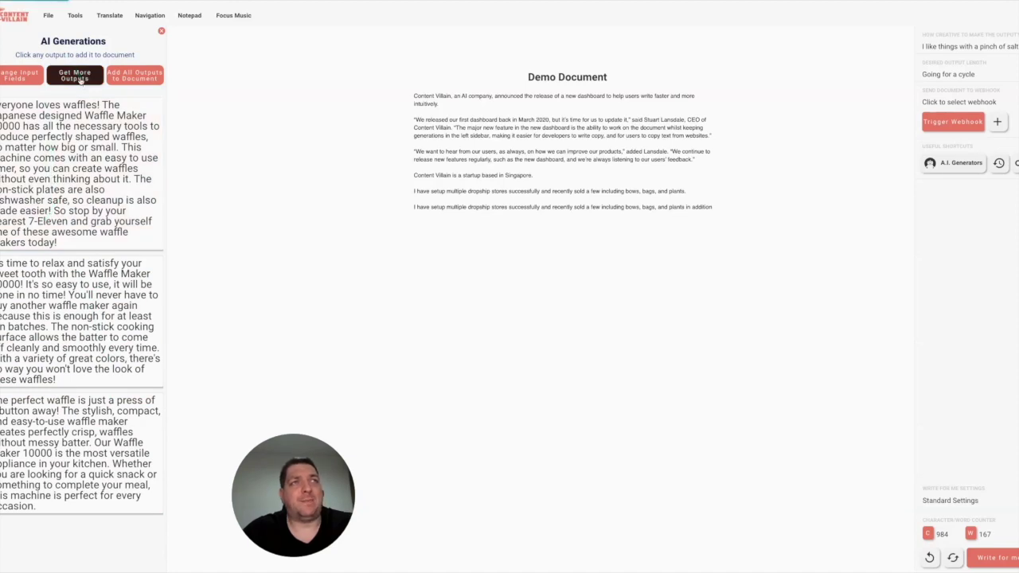
click(80, 80)
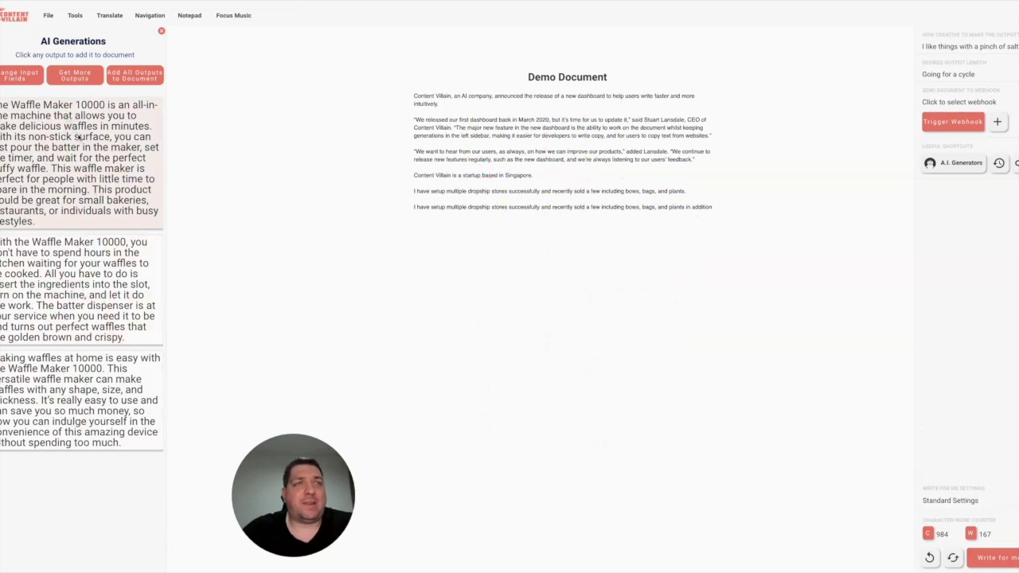
- Reuse previous inputs to set the product name to "This was a rubbish stay" and the description to "5 Ways to Grow a Business with Affiliate Marketing", then close the generator
click(31, 80)
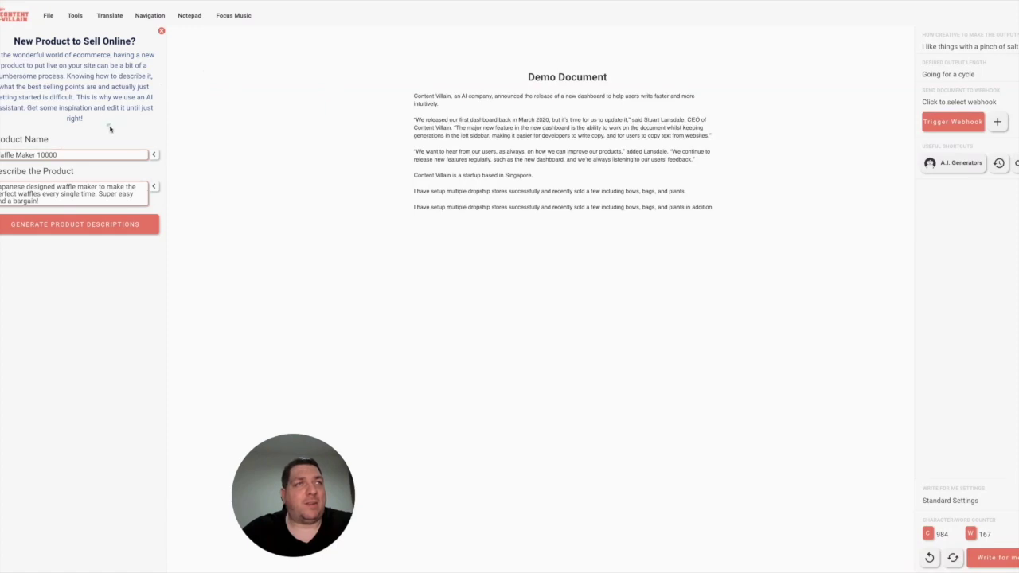
click(155, 155)
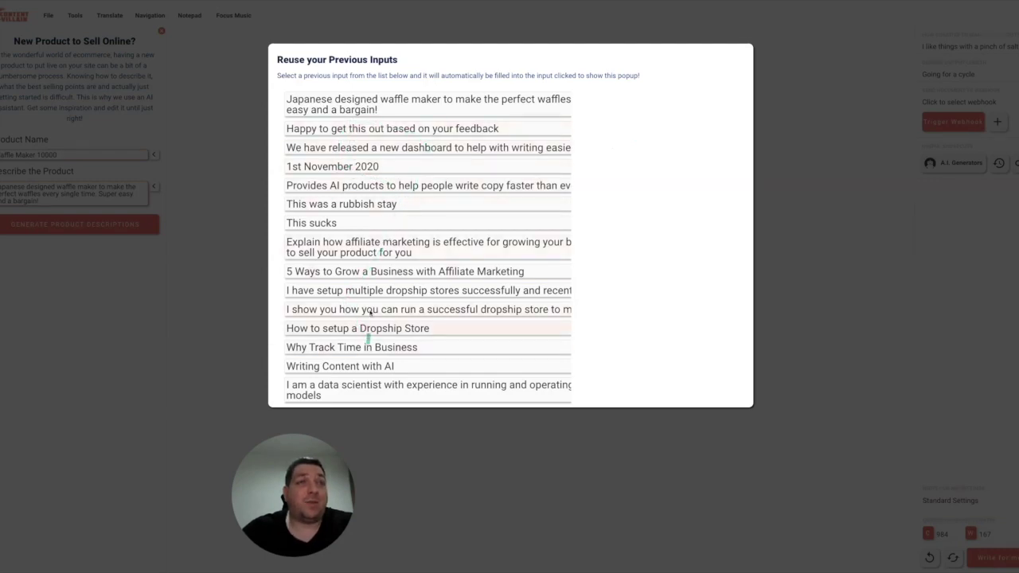
click(345, 205)
click(154, 188)
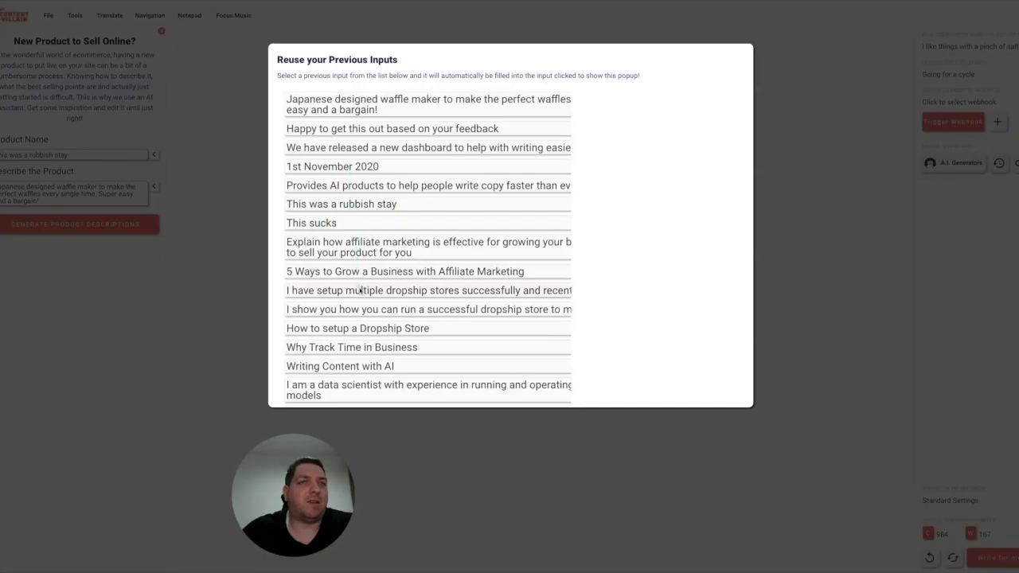
click(363, 271)
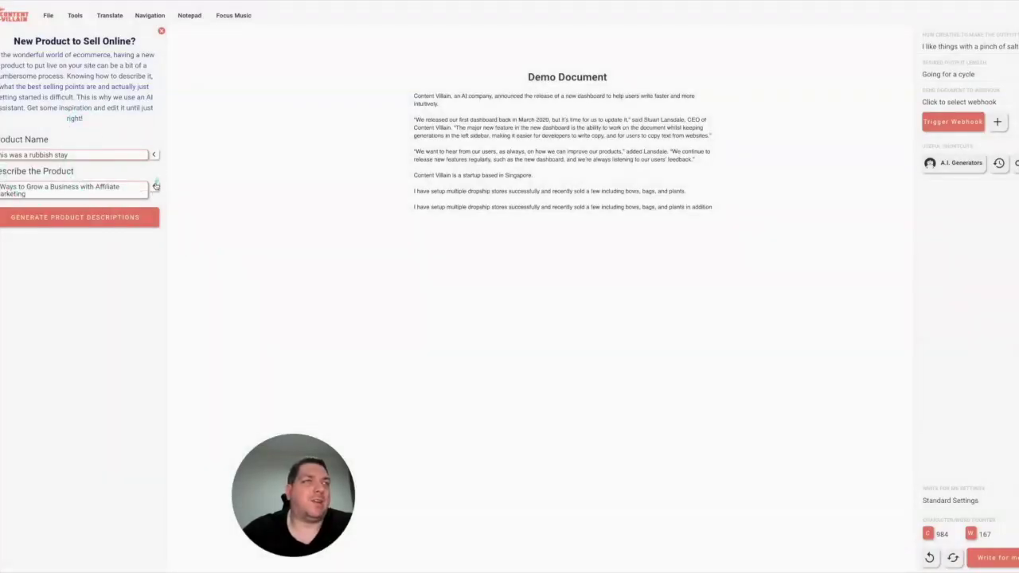
click(161, 34)
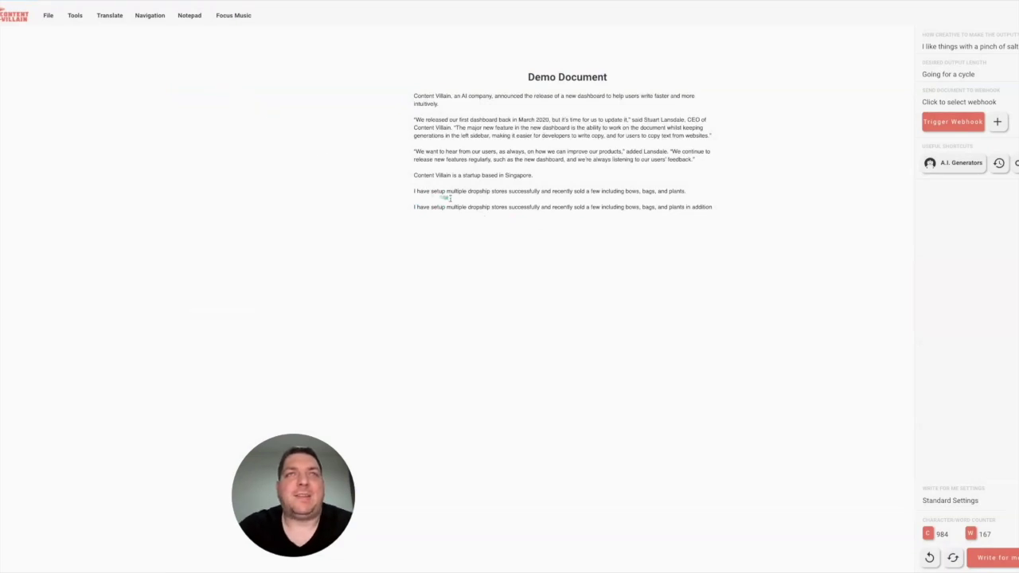
- Add the newest waffle maker description from the output history to the document and delete all the older paragraphs above it
click(998, 164)
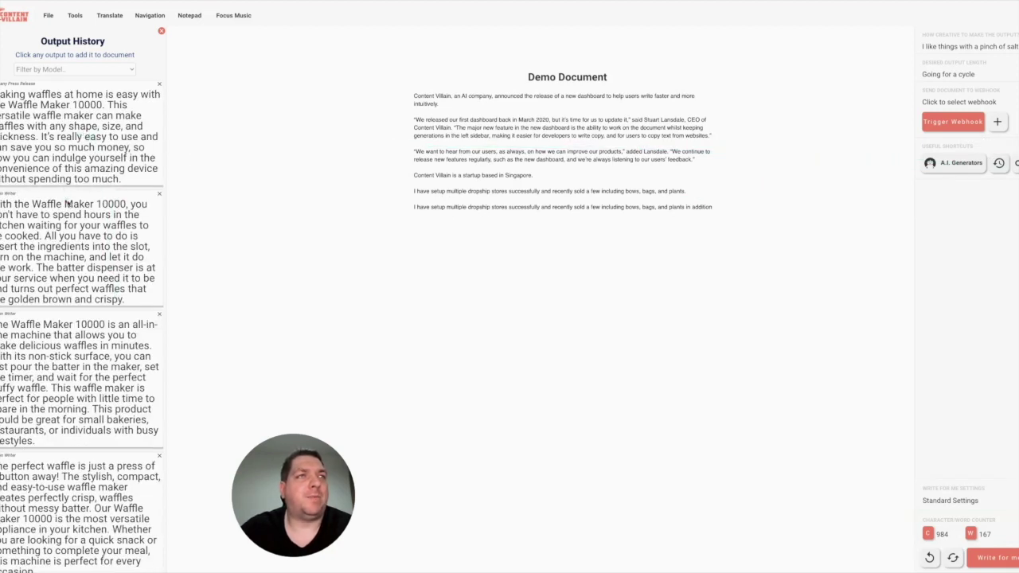
click(70, 169)
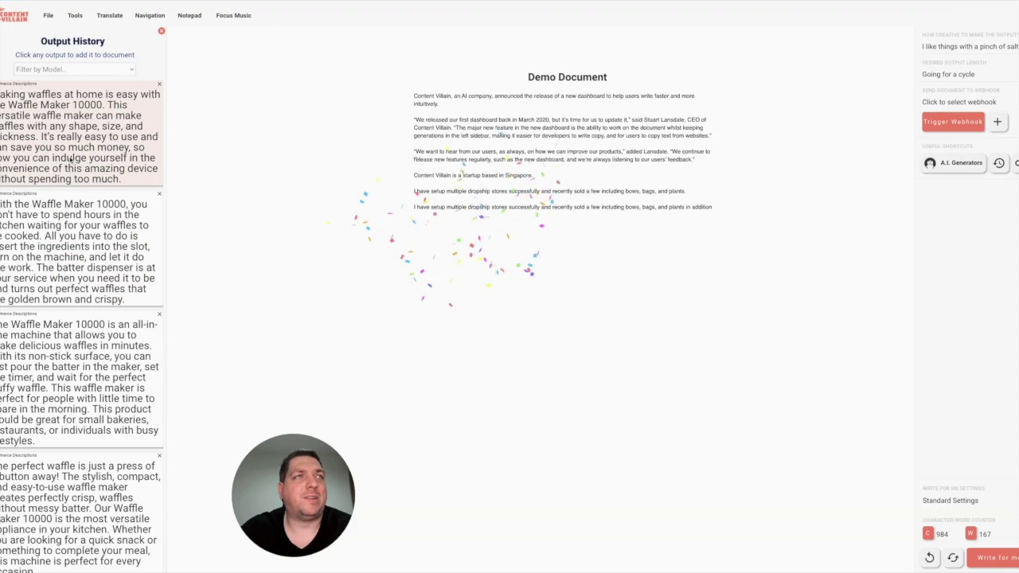
click(430, 215)
drag(423, 215, 407, 94)
key(BackSpace)
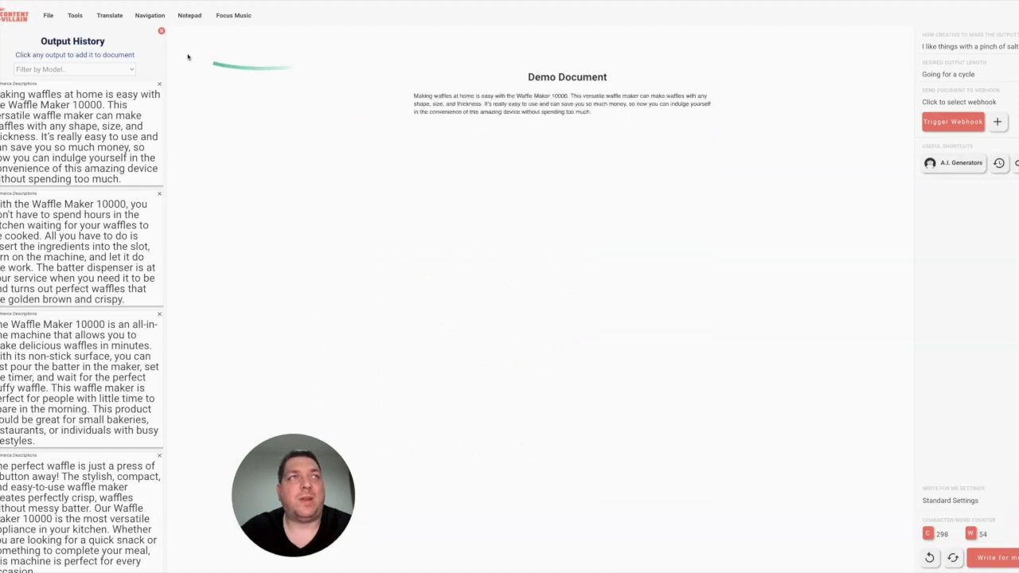
- Close the output history and extend the waffle maker paragraph using Write for me with Standard Settings
click(161, 31)
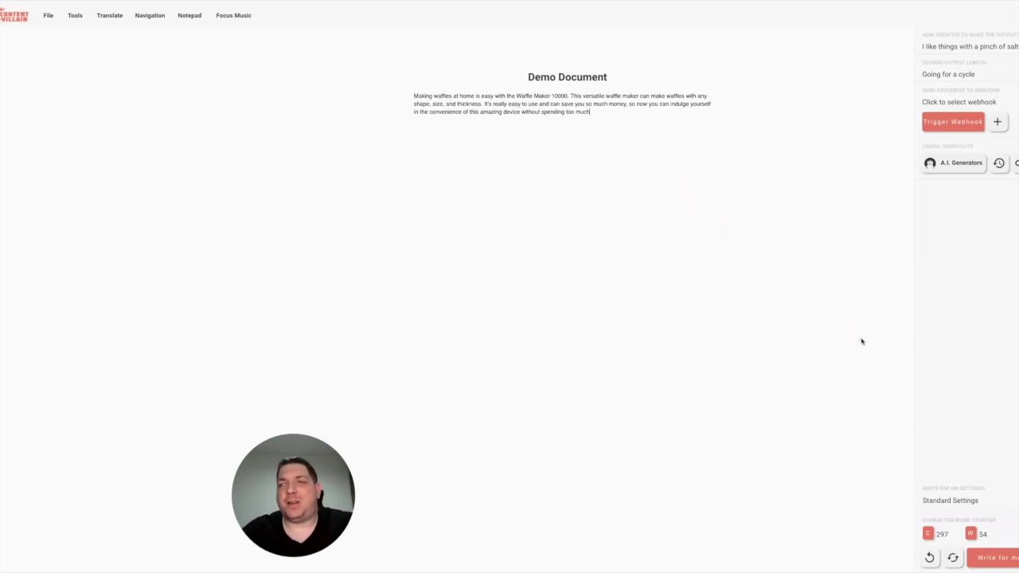
click(984, 560)
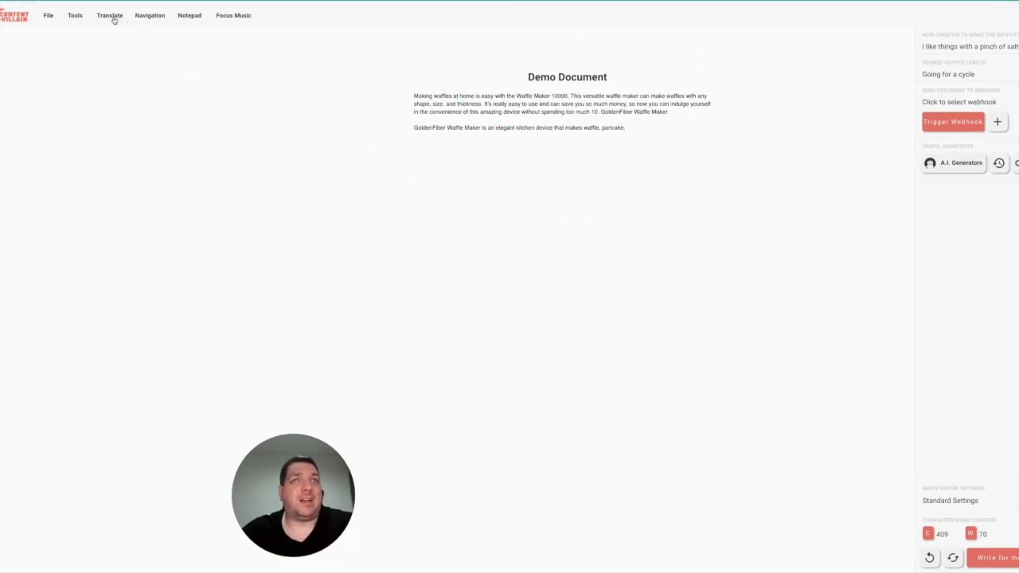
- View the document's notepad and the focus music selection, returning to the document after each
click(190, 16)
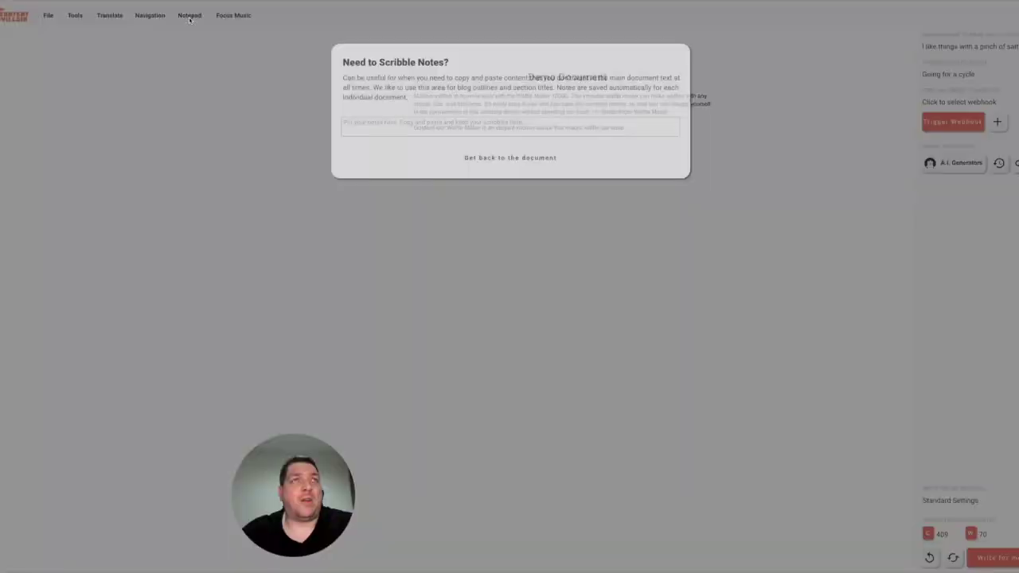
click(256, 170)
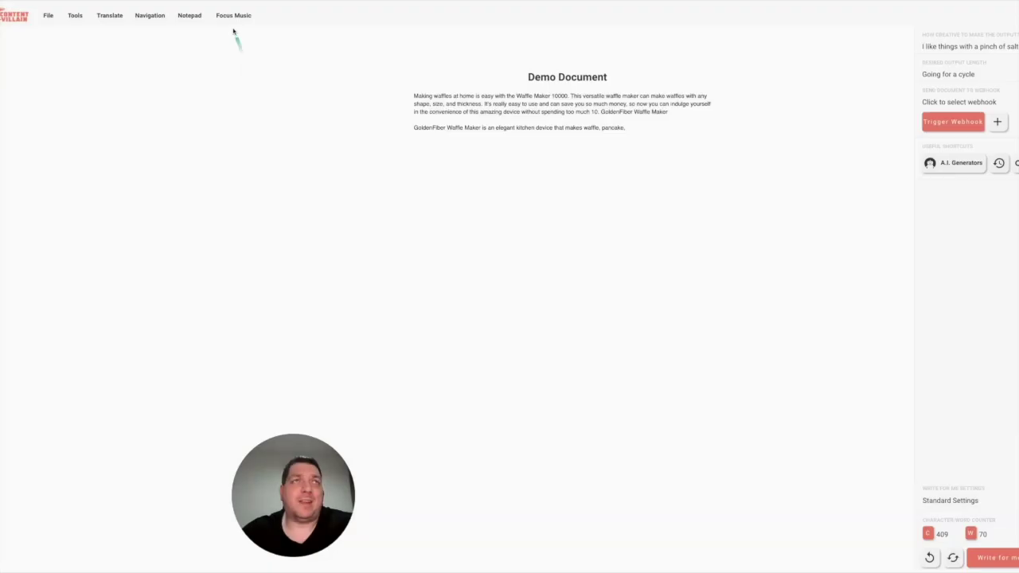
click(222, 15)
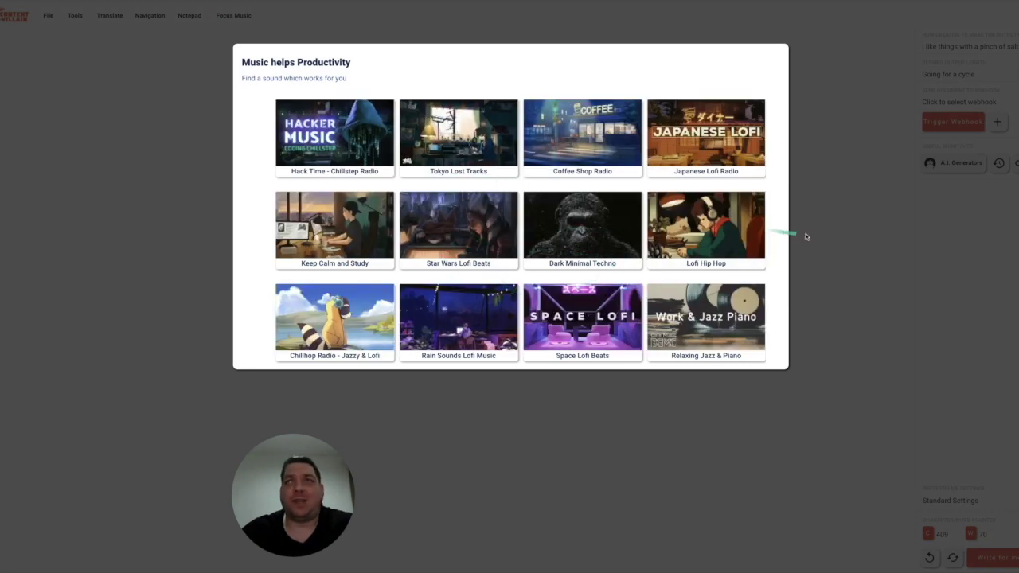
click(846, 237)
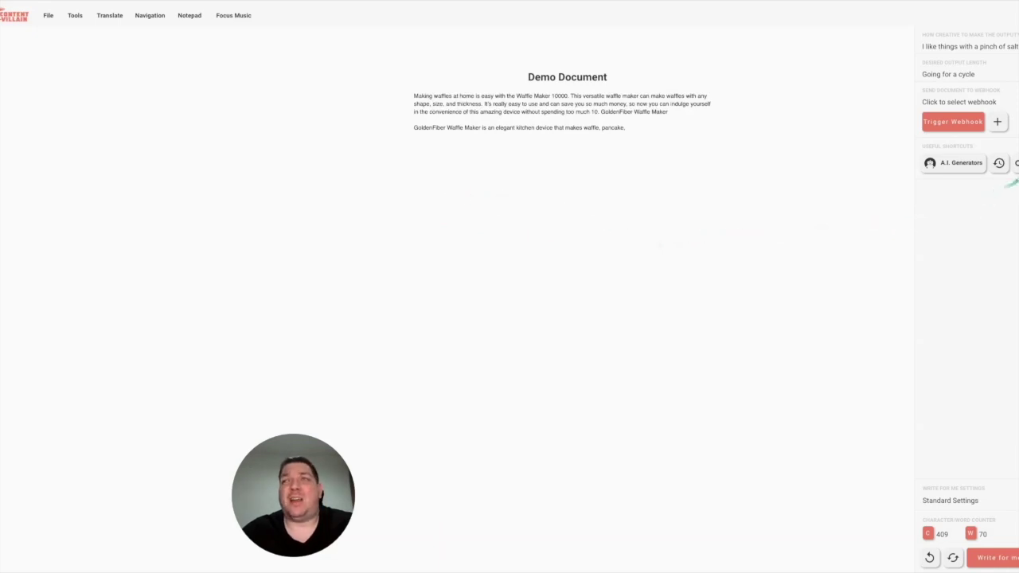
- Open the list of AI Links for the document
click(1015, 163)
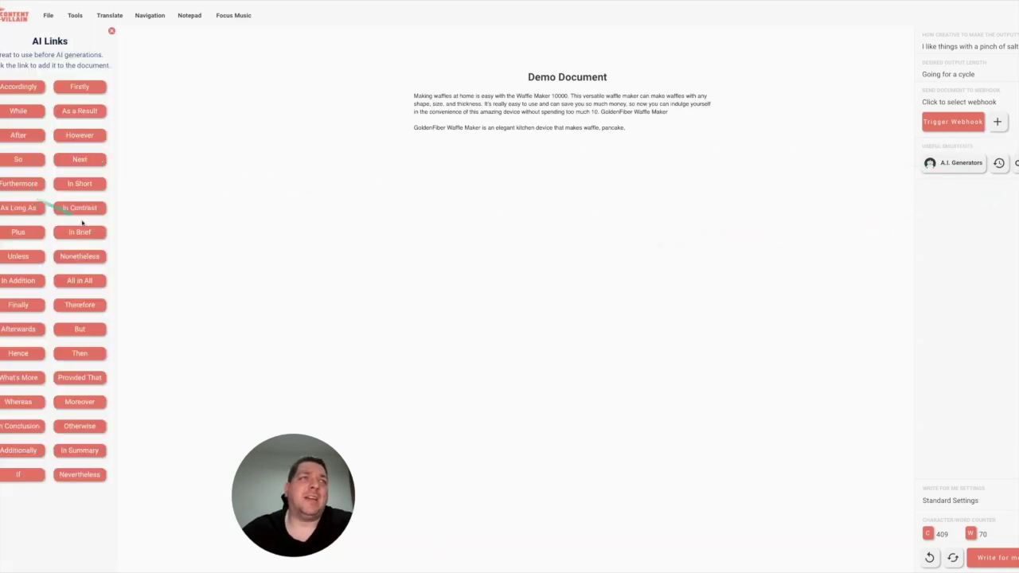